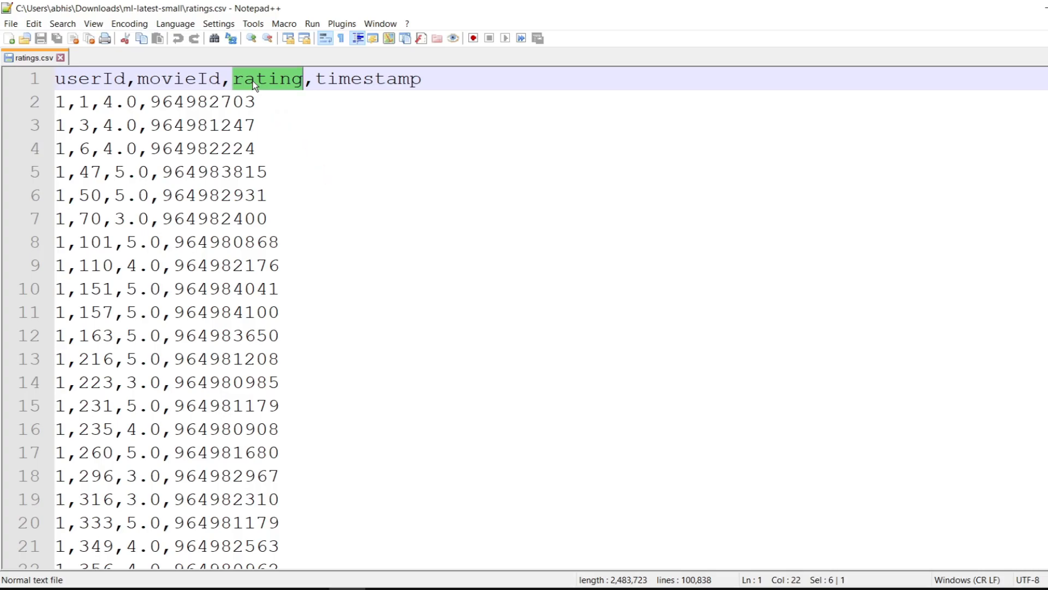
Highlight the timestamp column name in ratings.csv and clear the open windows to reach the desktop
{"action": "left_click", "coordinate": [373, 84]}
{"action": "double_click", "coordinate": [374, 85]}
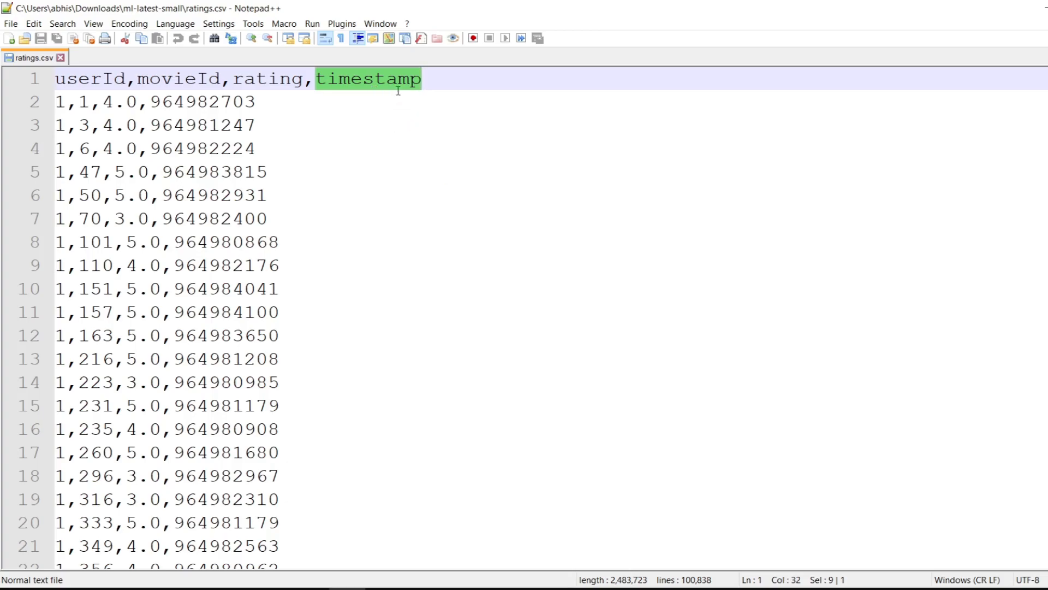
{"action": "left_click", "coordinate": [1040, 9]}
{"action": "left_click", "coordinate": [1041, 10]}
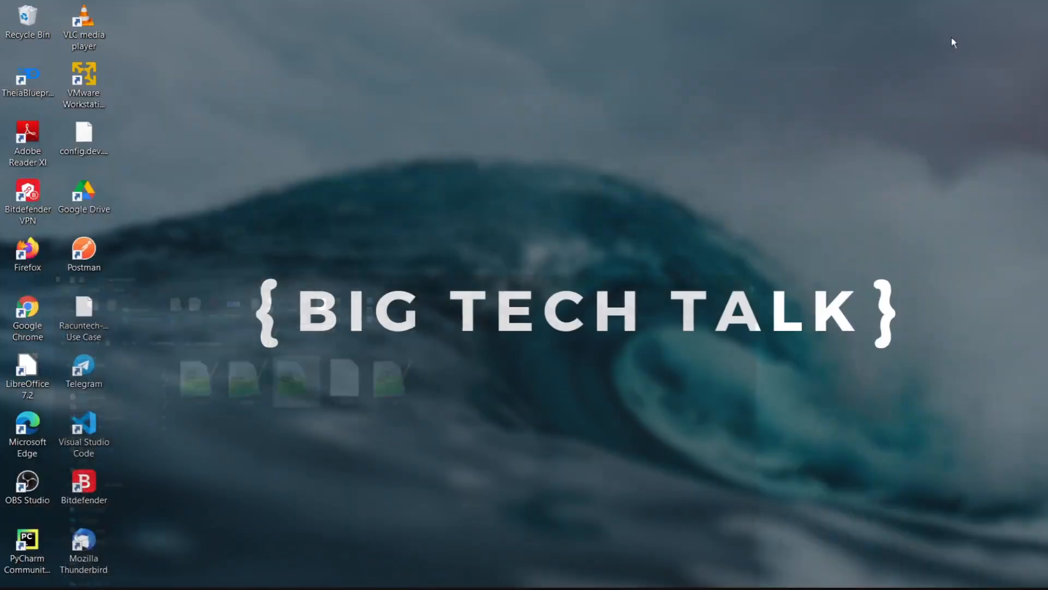
Search for MongoDB Compass on the computer and launch it
{"action": "left_click", "coordinate": [53, 589]}
{"action": "type", "text": "mon"}
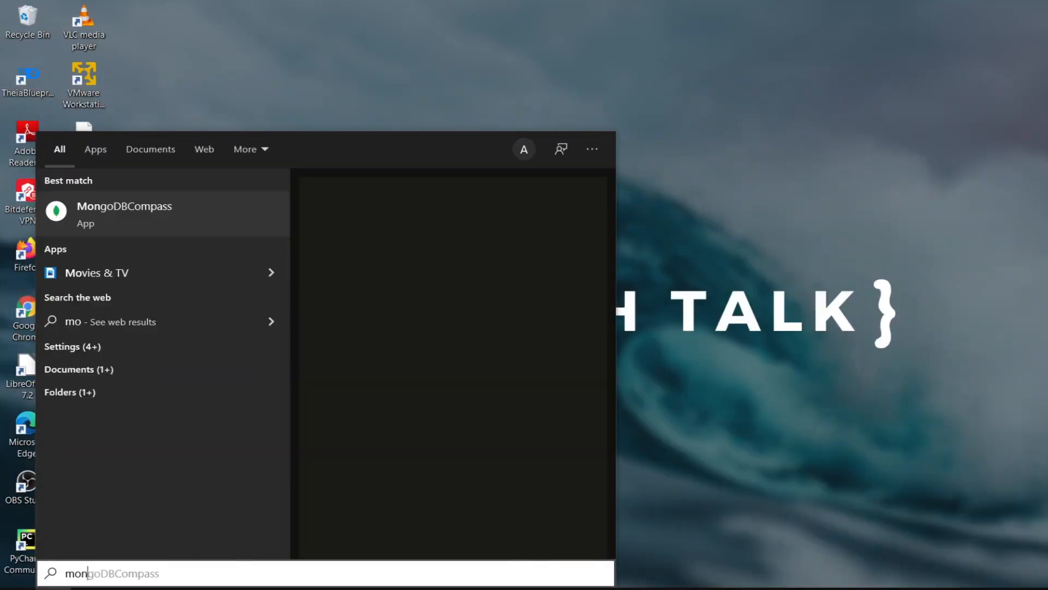
{"action": "left_click", "coordinate": [113, 215]}
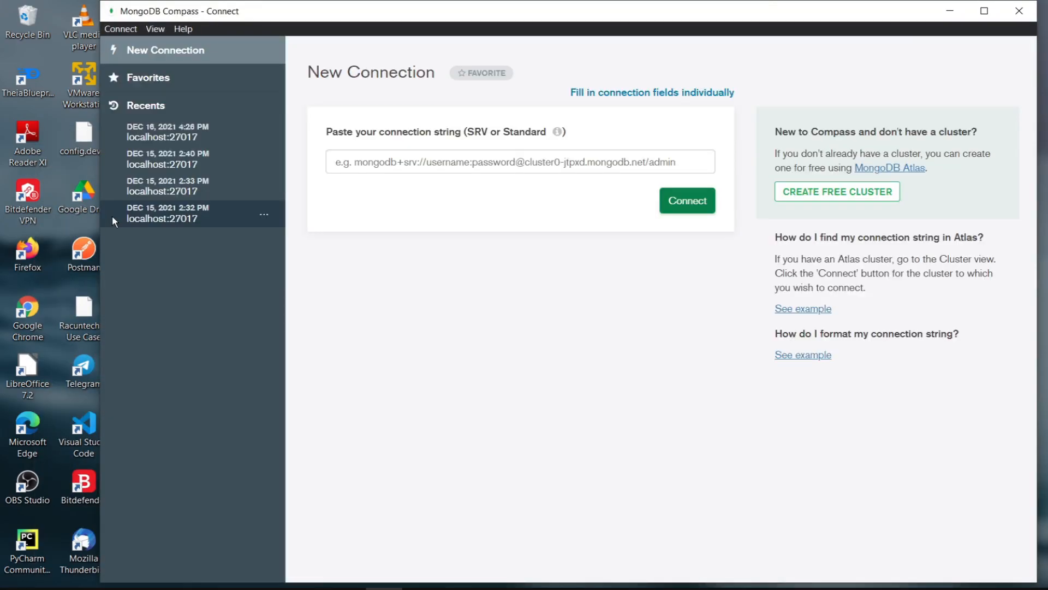
Connect to the MongoDB server using individual connection fields, with hostname localhost and port 27017
{"action": "left_click", "coordinate": [616, 98]}
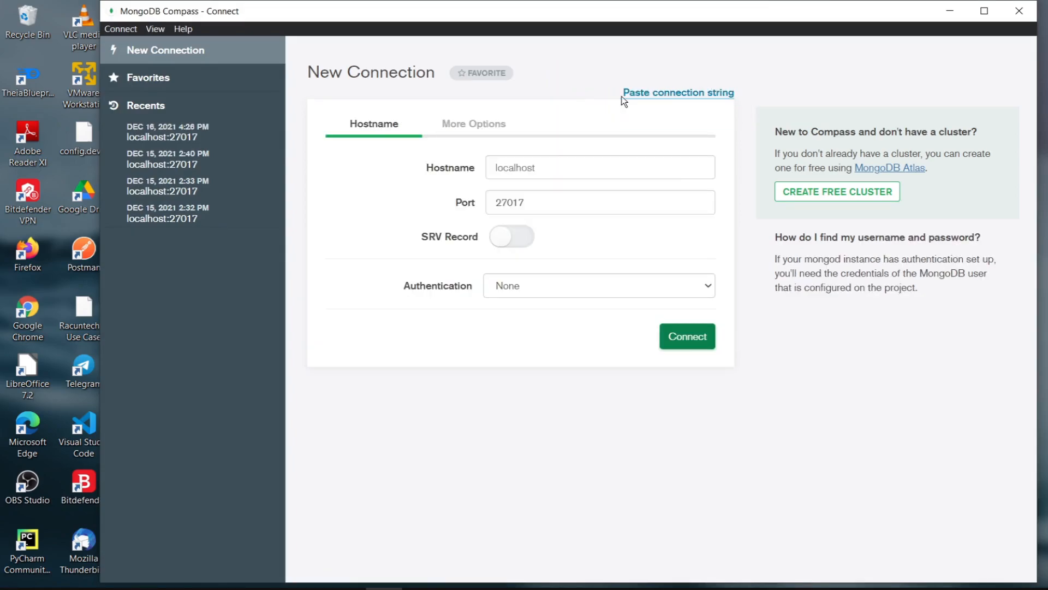
{"action": "left_click", "coordinate": [559, 166]}
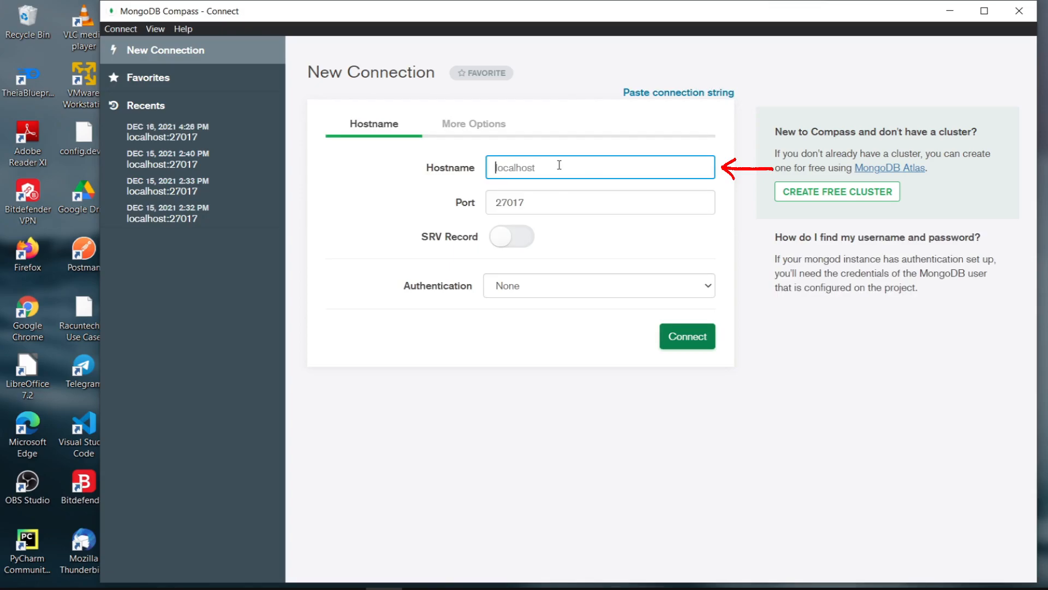
{"action": "type", "text": "localhost"}
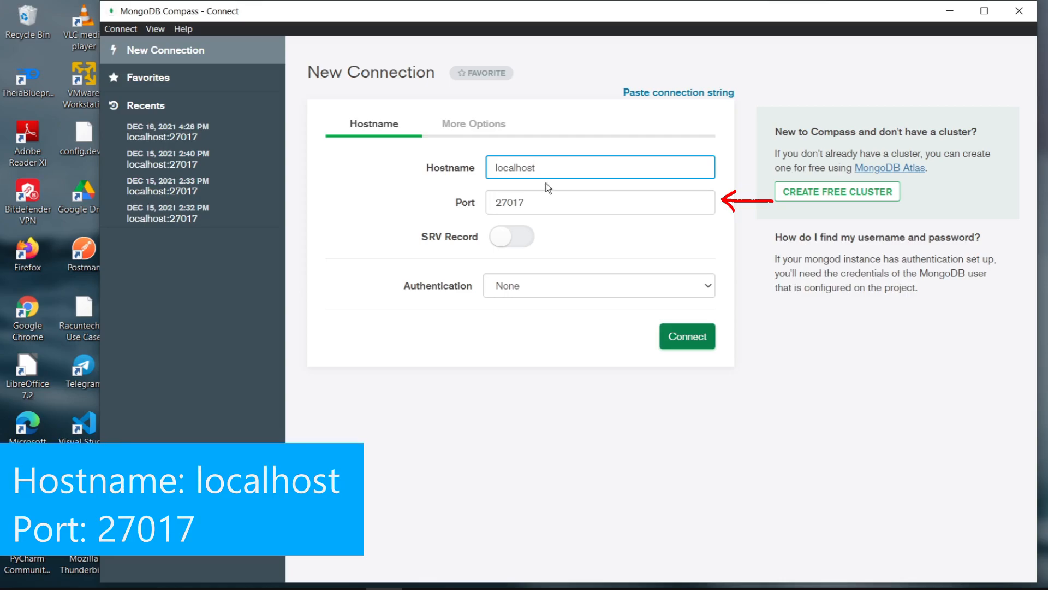
{"action": "left_click", "coordinate": [536, 202]}
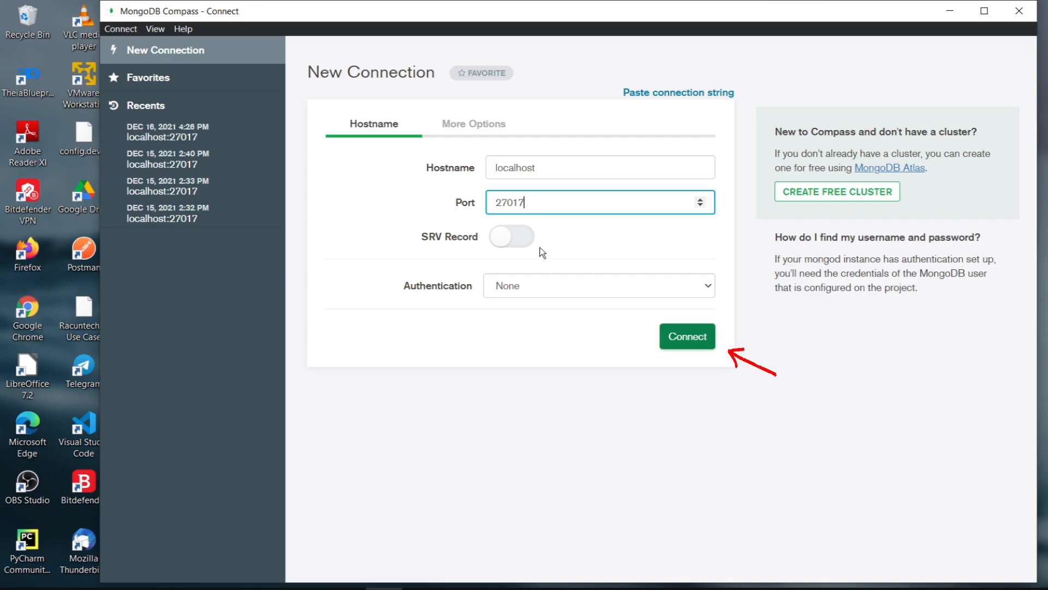
{"action": "left_click", "coordinate": [685, 345]}
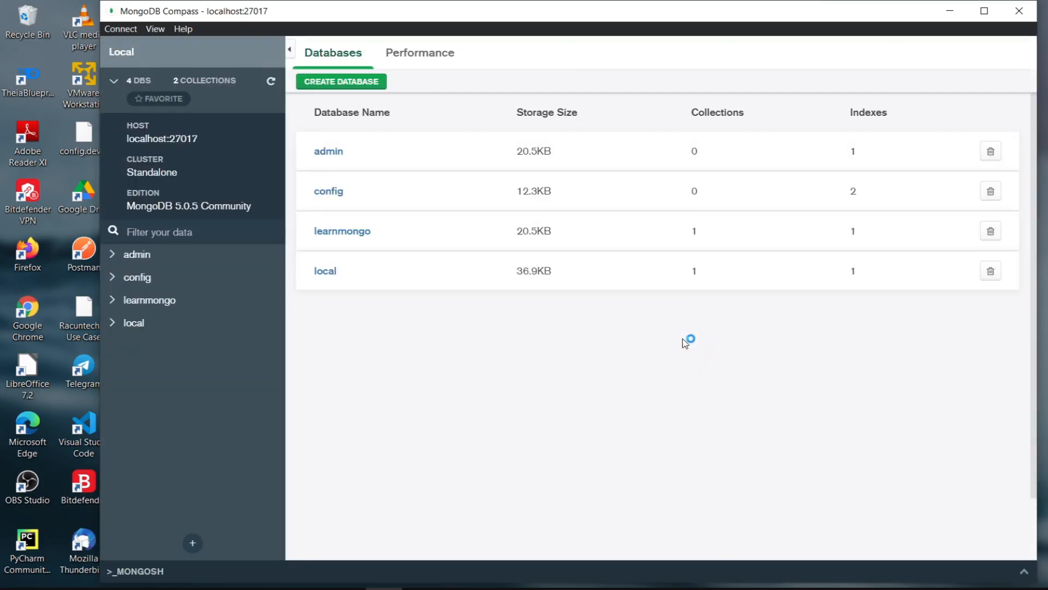
Create a database named recommendation with a collection named movies_ratings
{"action": "left_click", "coordinate": [348, 83]}
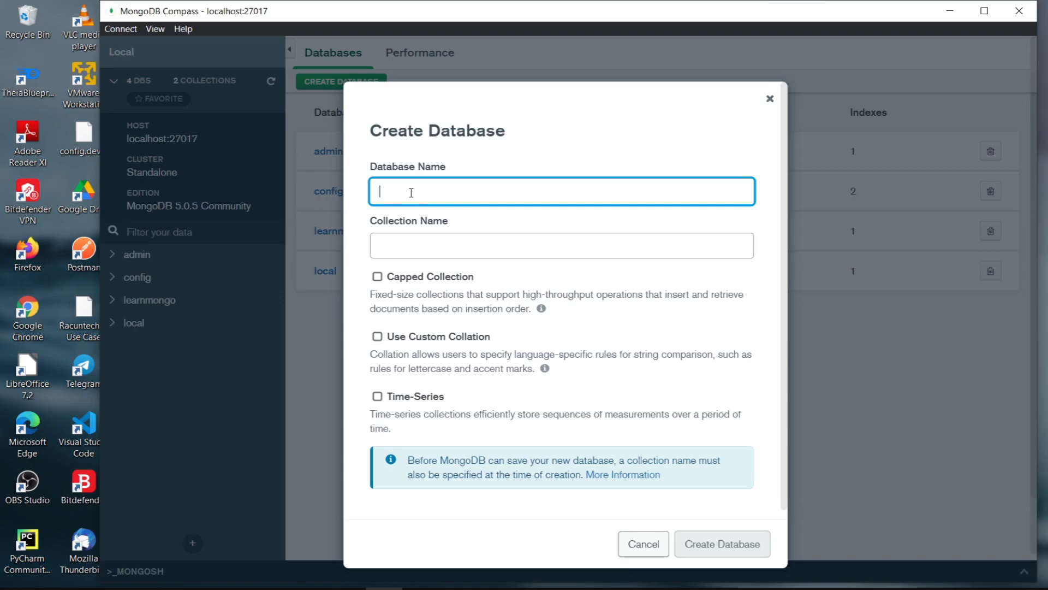
{"action": "type", "text": "recommen"}
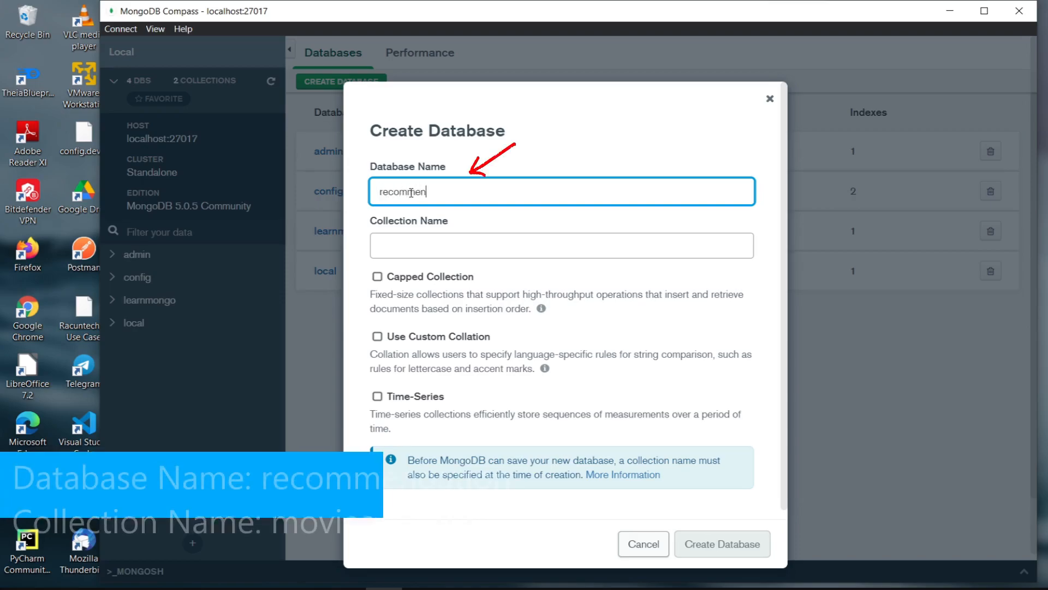
{"action": "type", "text": "dation"}
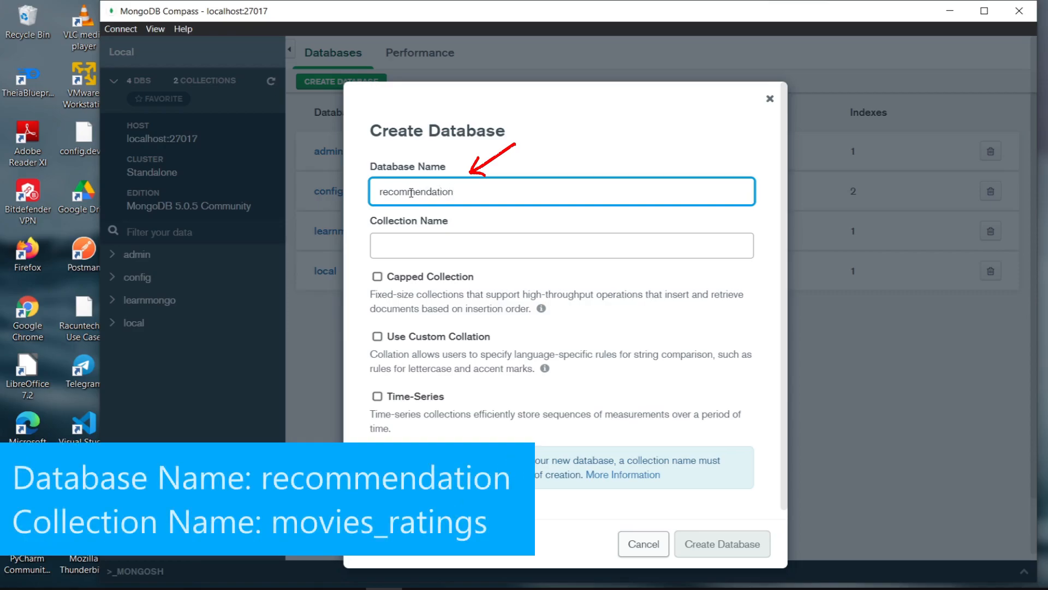
{"action": "left_click", "coordinate": [431, 246]}
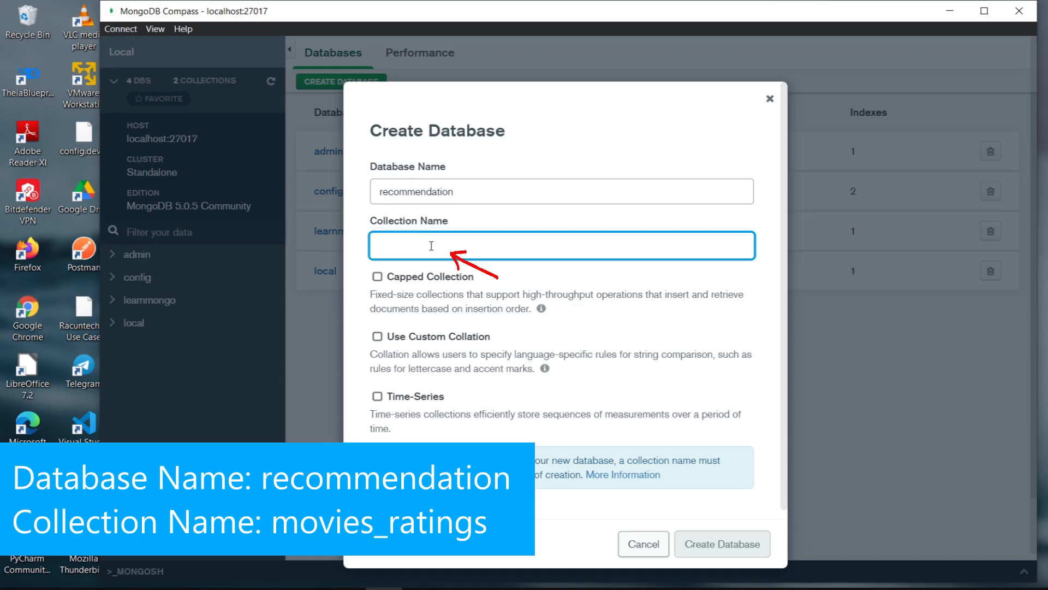
{"action": "type", "text": "movies_ratings"}
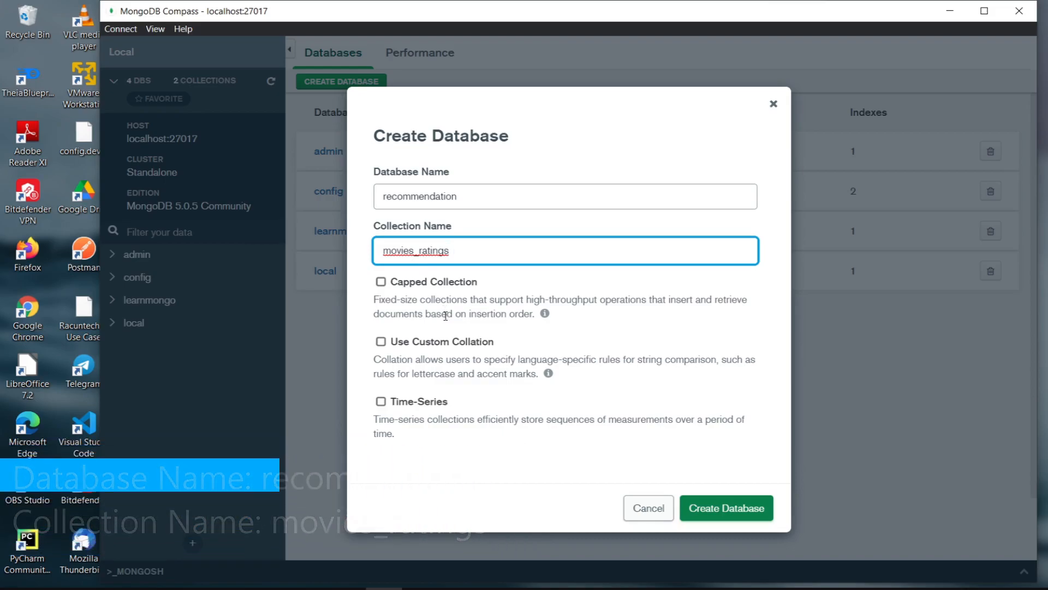
{"action": "left_click", "coordinate": [729, 508]}
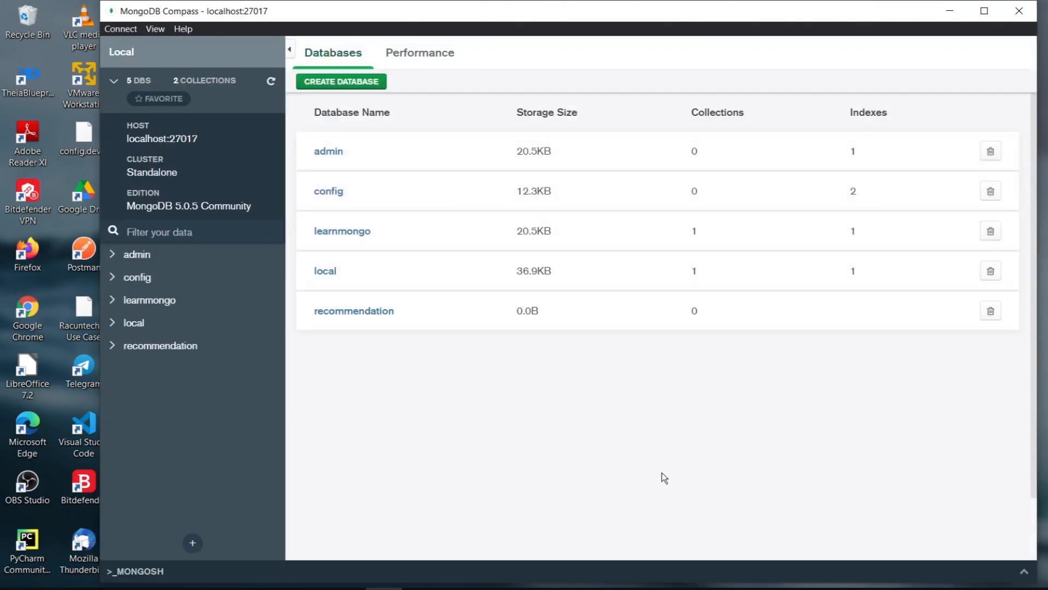
Open the movies_ratings collection in the recommendation database and choose ratings.csv from the ml-latest-small folder as its import file
{"action": "left_click", "coordinate": [356, 311]}
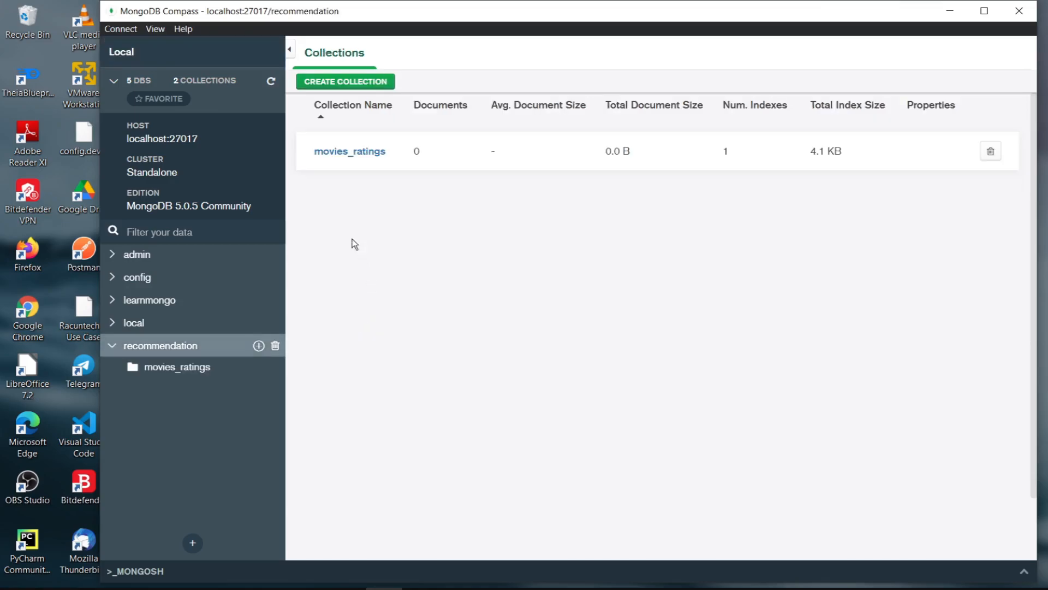
{"action": "left_click", "coordinate": [344, 152]}
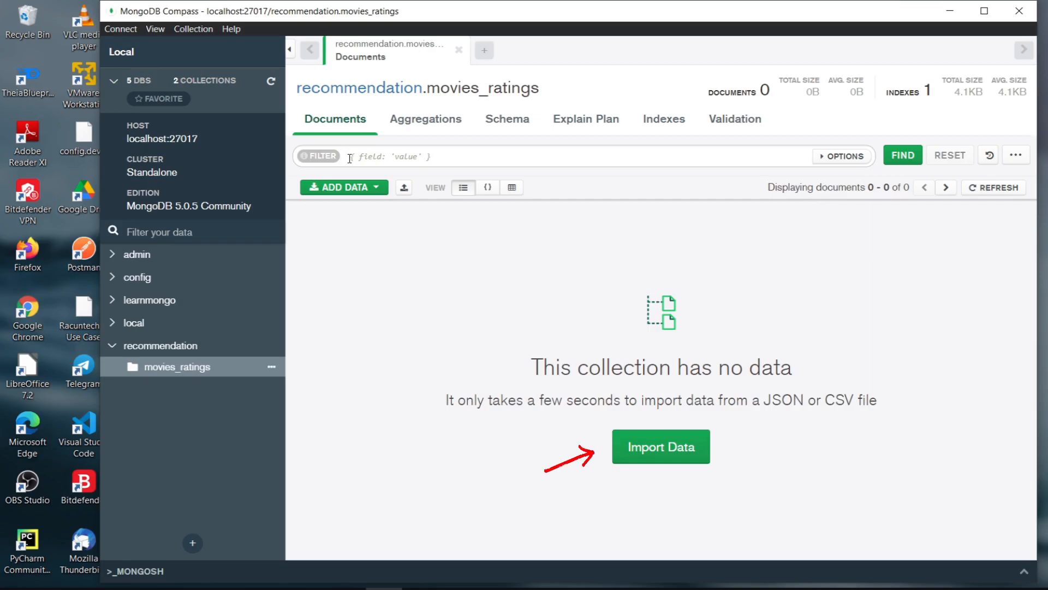
{"action": "left_click", "coordinate": [654, 444]}
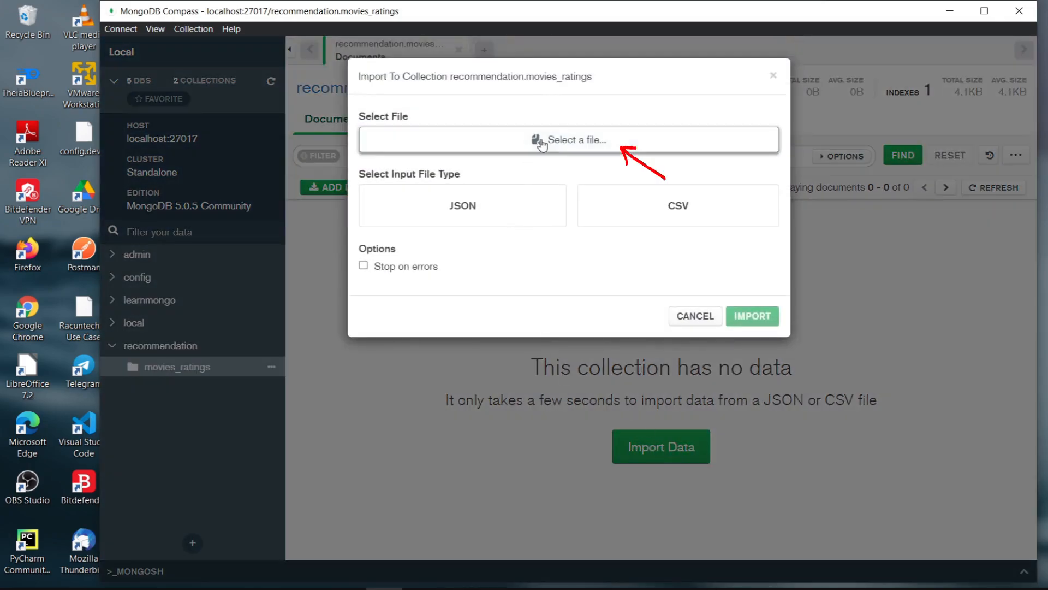
{"action": "left_click", "coordinate": [561, 145]}
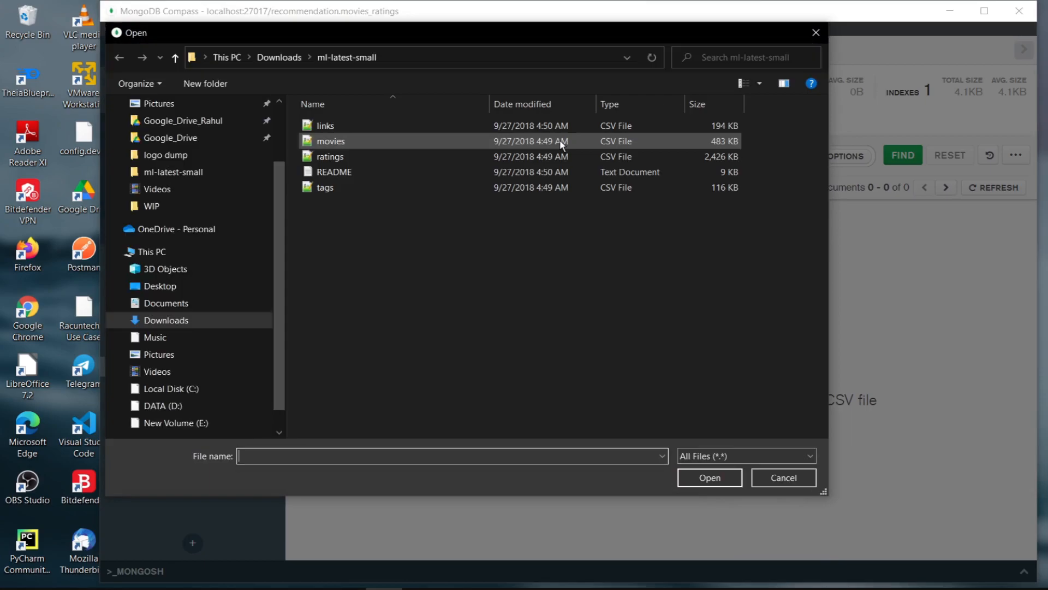
{"action": "left_click", "coordinate": [336, 158]}
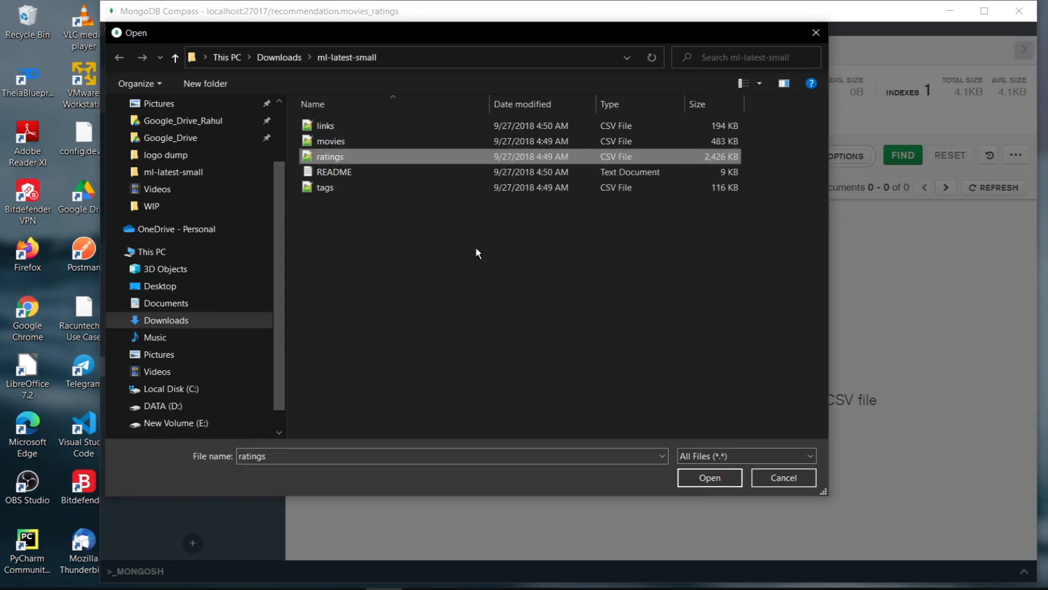
{"action": "left_click", "coordinate": [716, 478]}
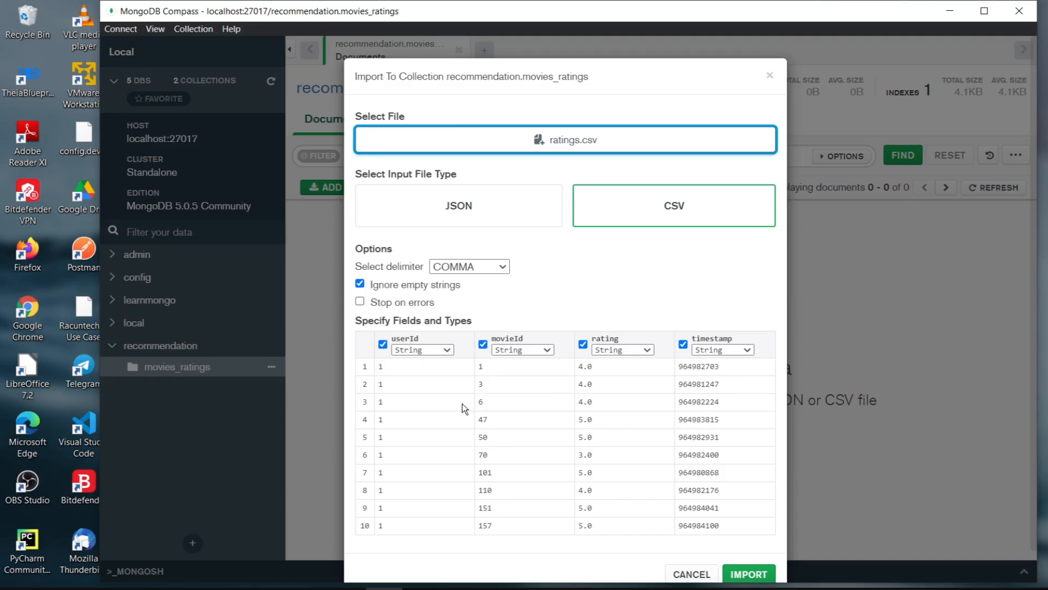
Set the import field types to Int32 for userId and movieId, Double for rating and Long for timestamp
{"action": "left_click", "coordinate": [445, 350]}
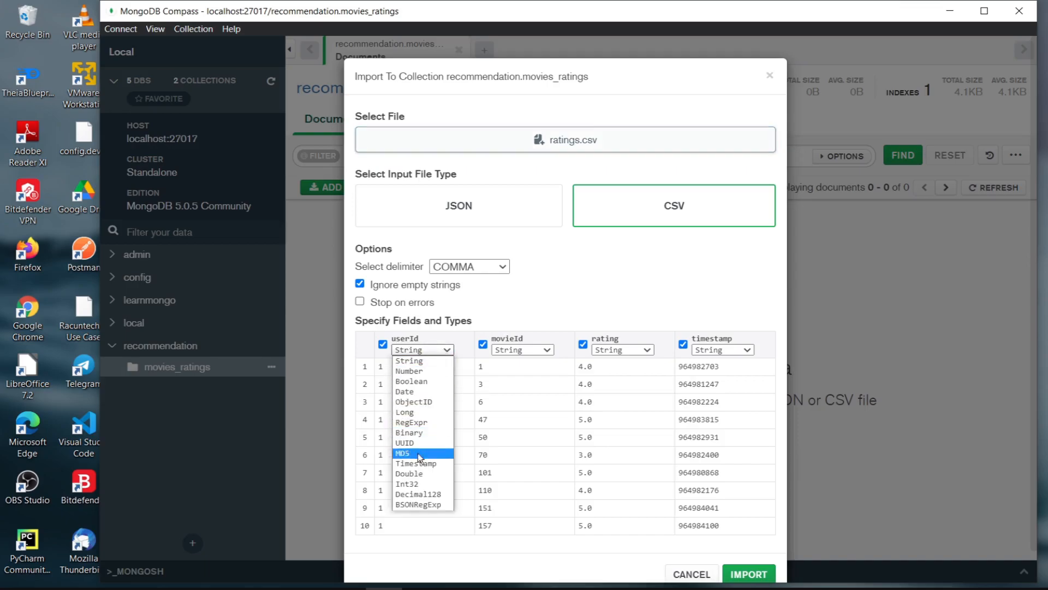
{"action": "left_click", "coordinate": [425, 484]}
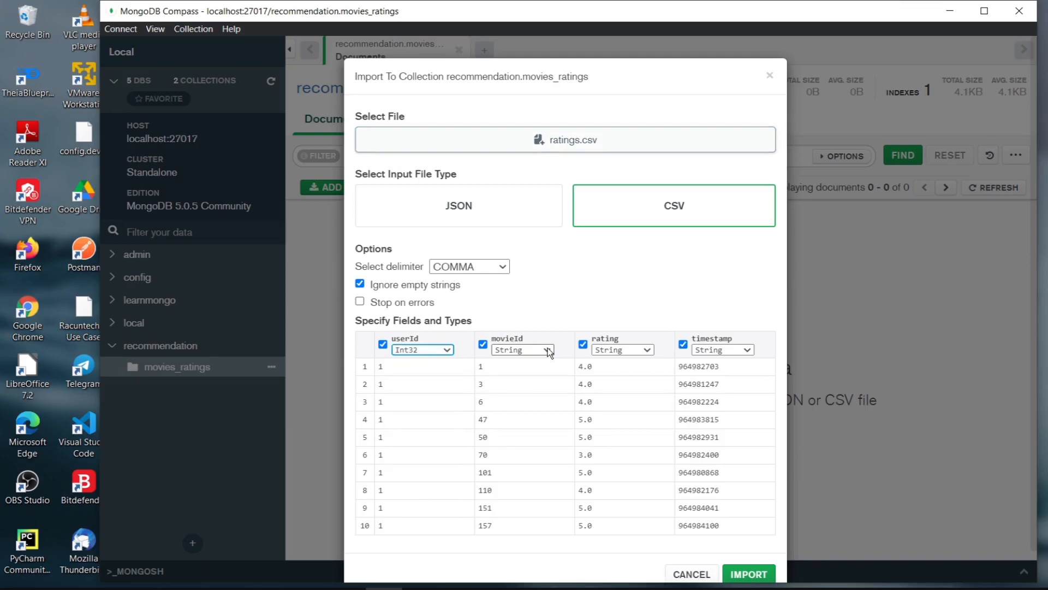
{"action": "left_click", "coordinate": [546, 350]}
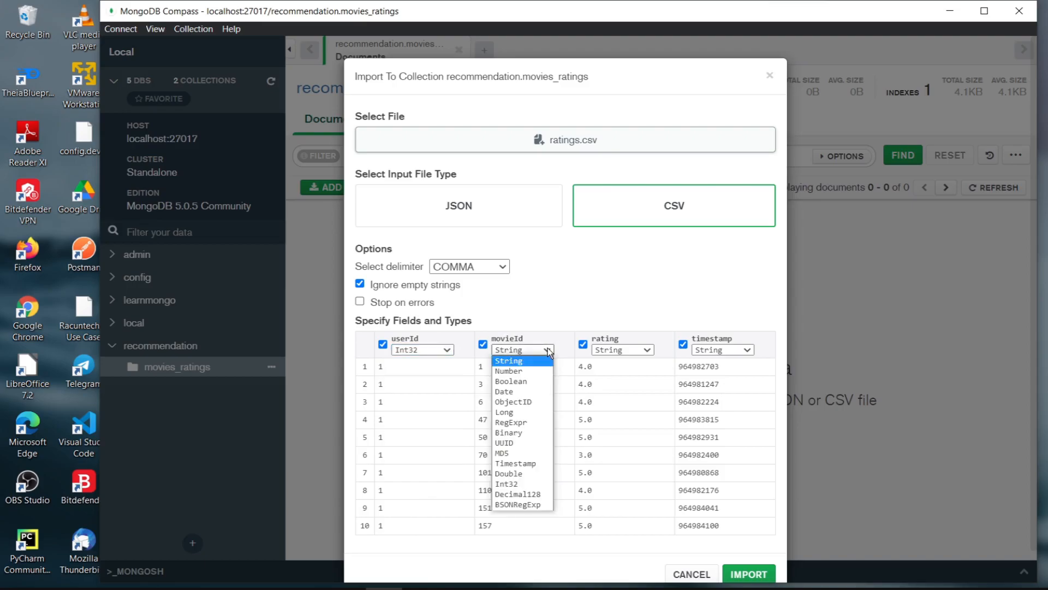
{"action": "left_click", "coordinate": [533, 484]}
{"action": "left_click", "coordinate": [648, 350]}
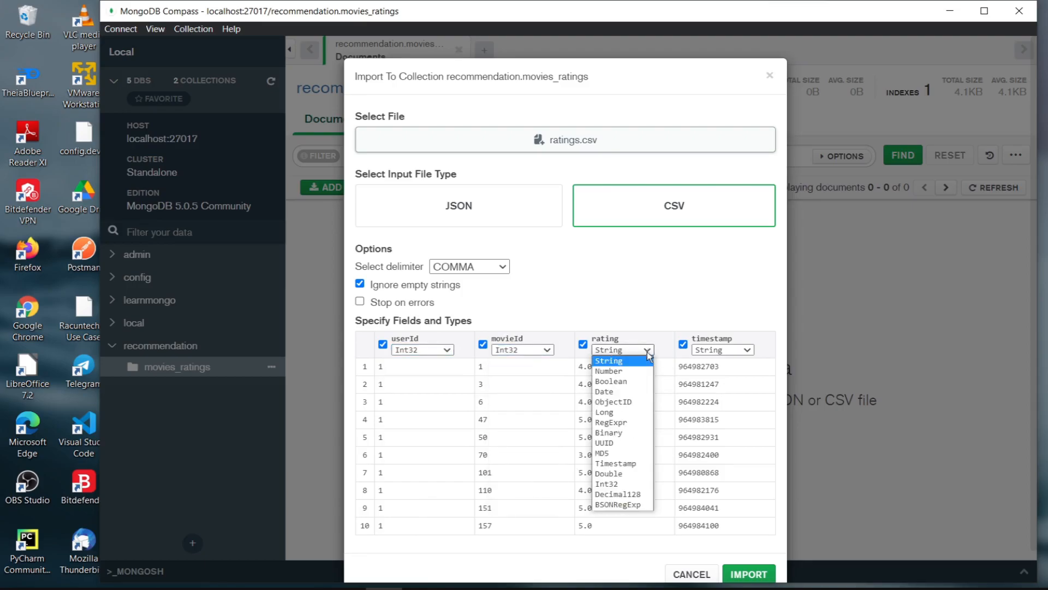
{"action": "left_click", "coordinate": [620, 474]}
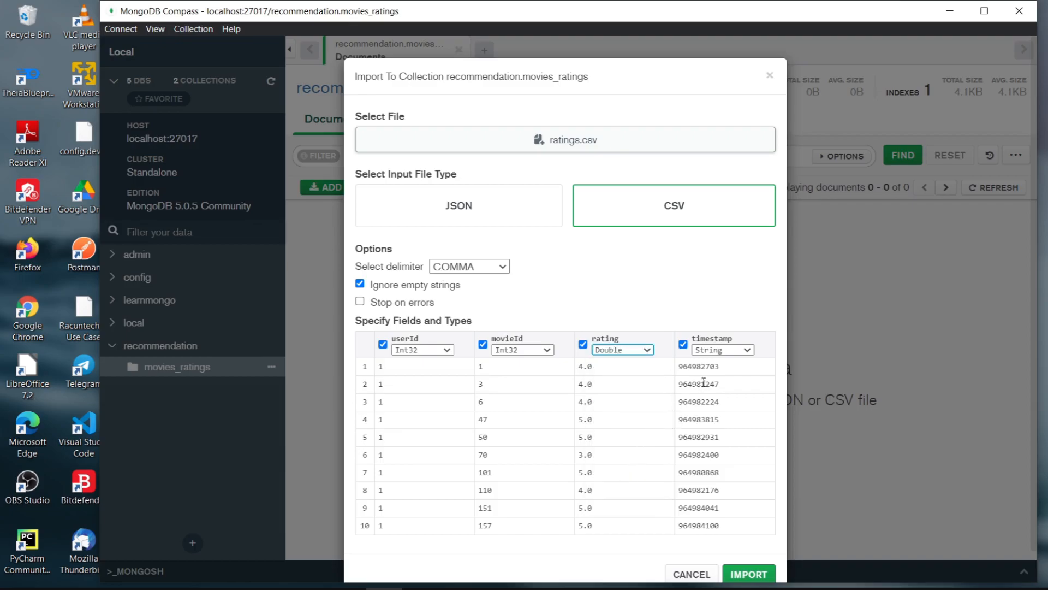
{"action": "left_click", "coordinate": [723, 350]}
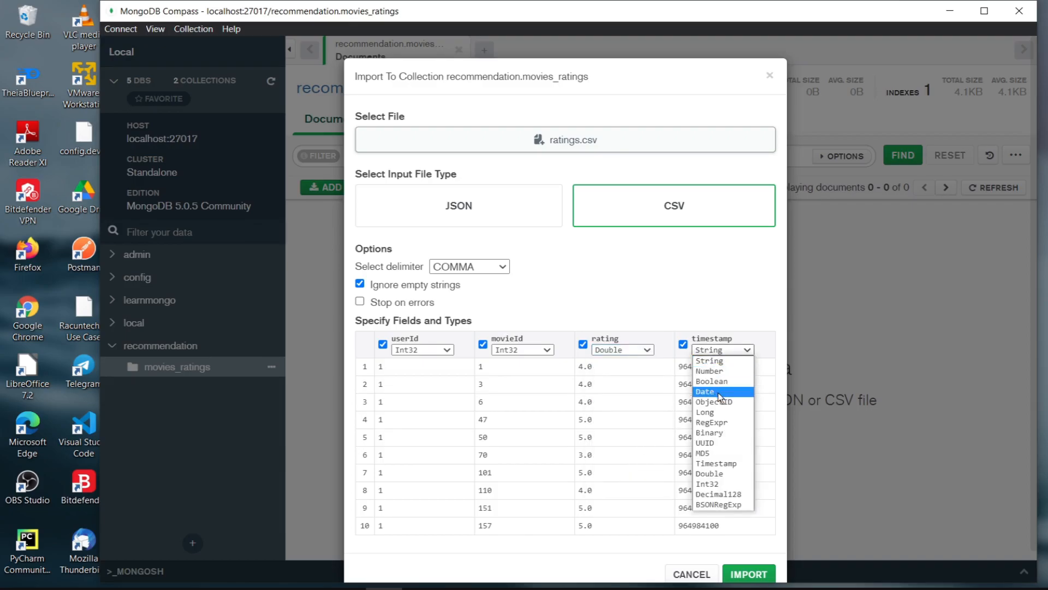
{"action": "left_click", "coordinate": [711, 413]}
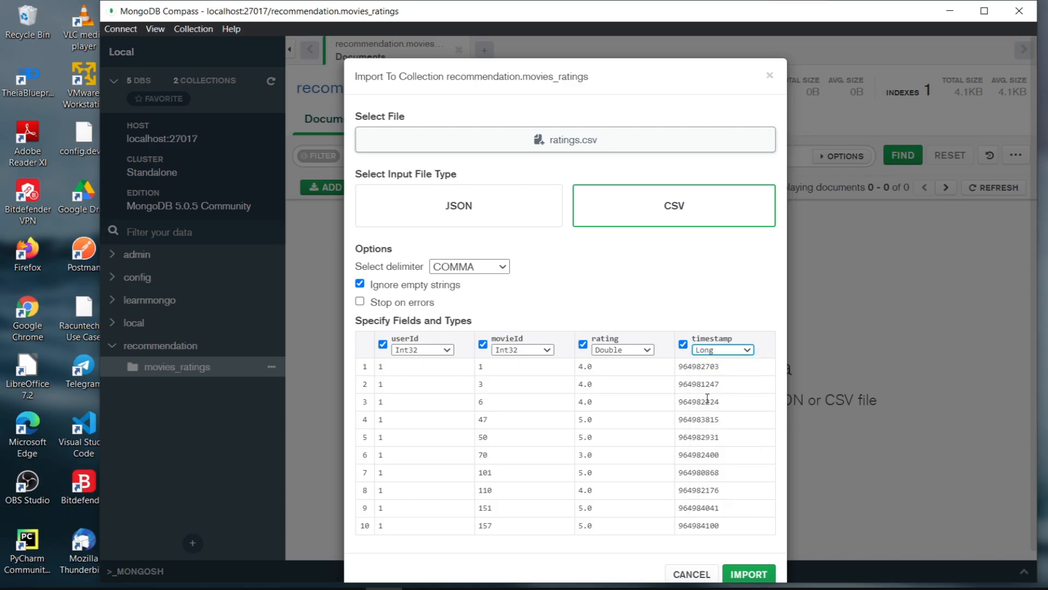
Import the ratings data into the movies_ratings collection and display its documents as a table
{"action": "left_click", "coordinate": [755, 576]}
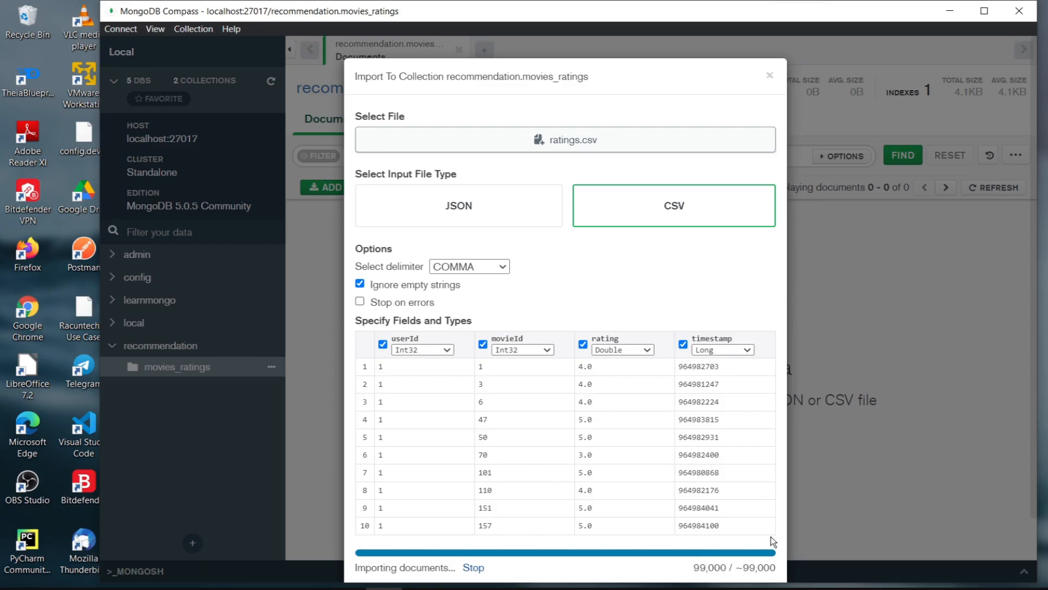
{"action": "scroll", "coordinate": [764, 524], "scroll_direction": "down", "scroll_amount": 1}
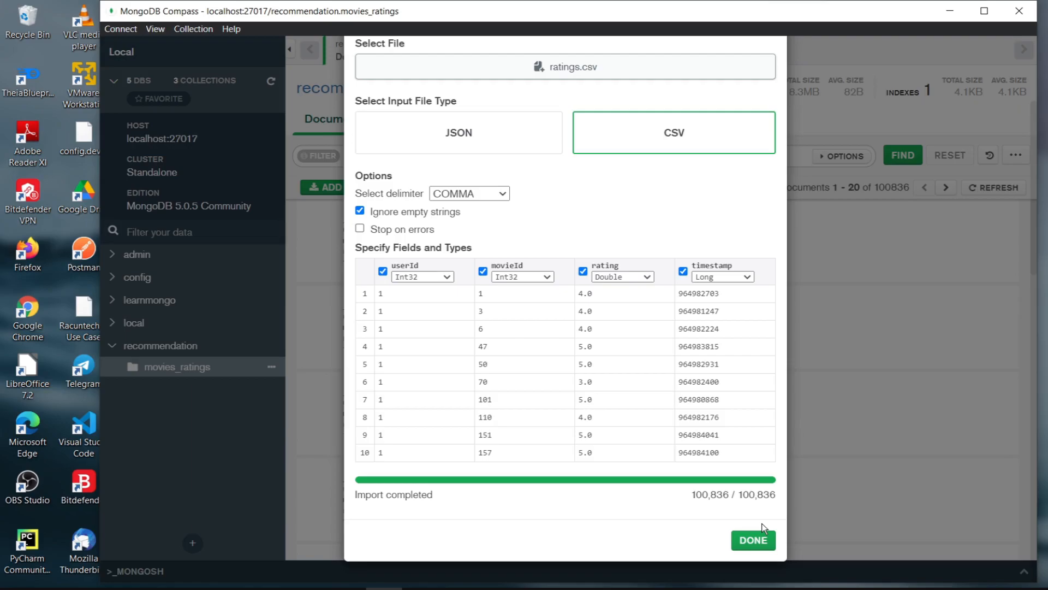
{"action": "left_click", "coordinate": [756, 541]}
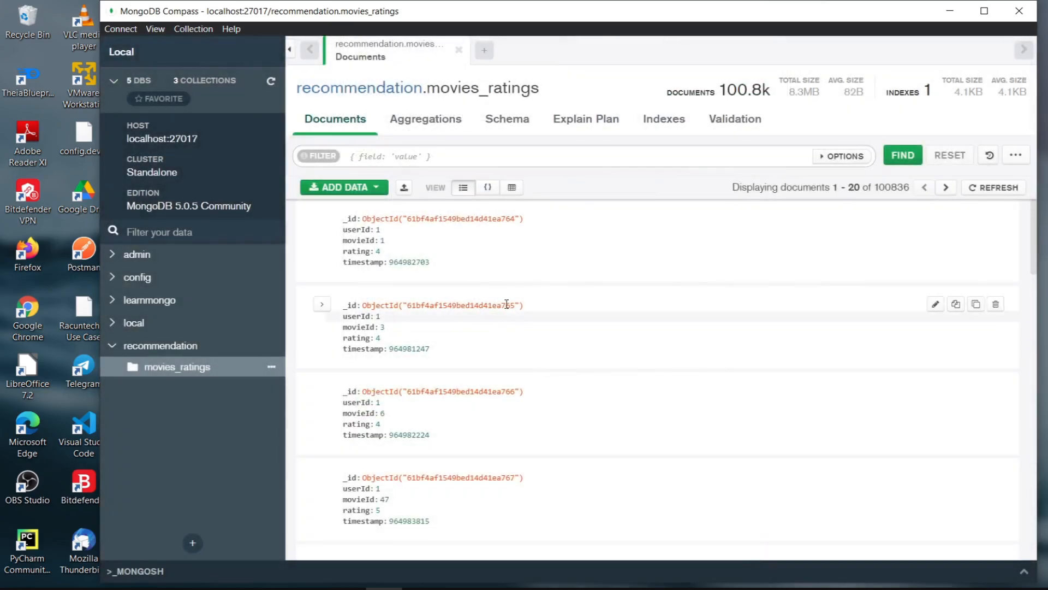
{"action": "left_click", "coordinate": [513, 188]}
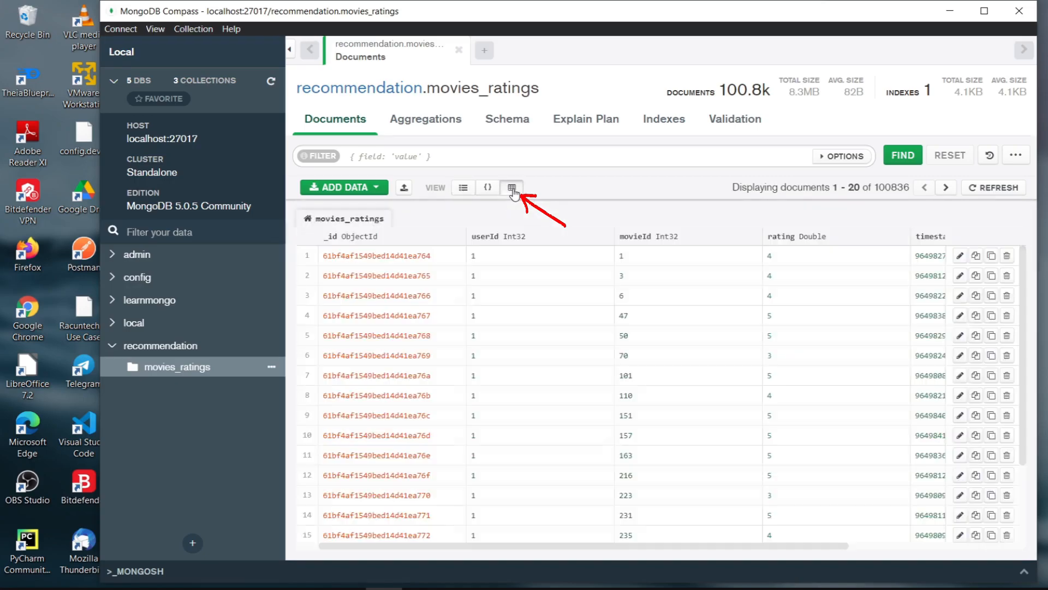